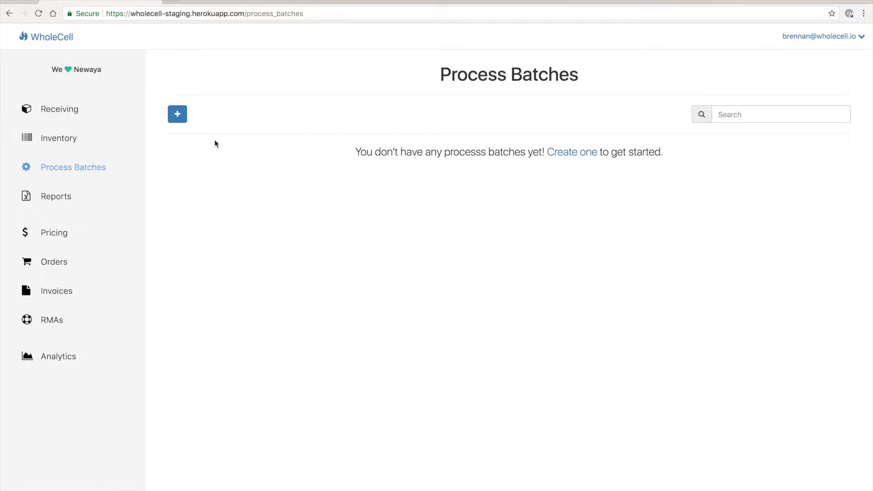
# Step: Filter the inventory to devices with Available status and search it for AT&T
pyautogui.click(83, 148)
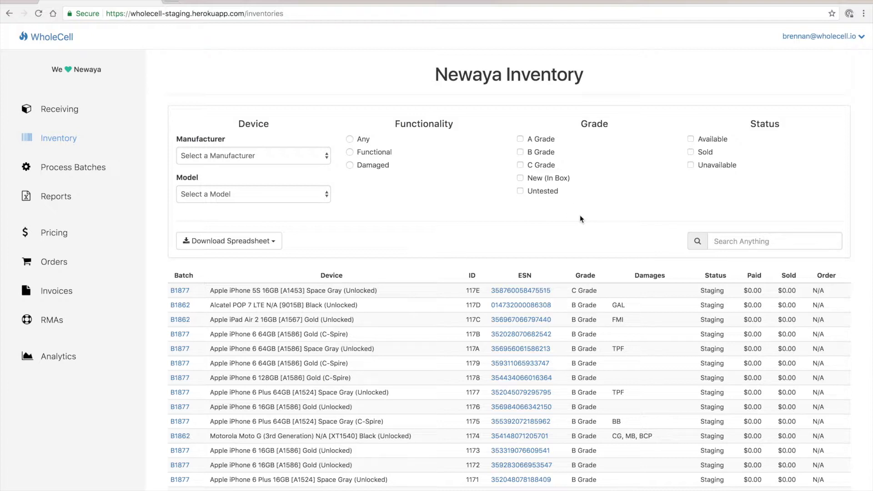
pyautogui.click(690, 138)
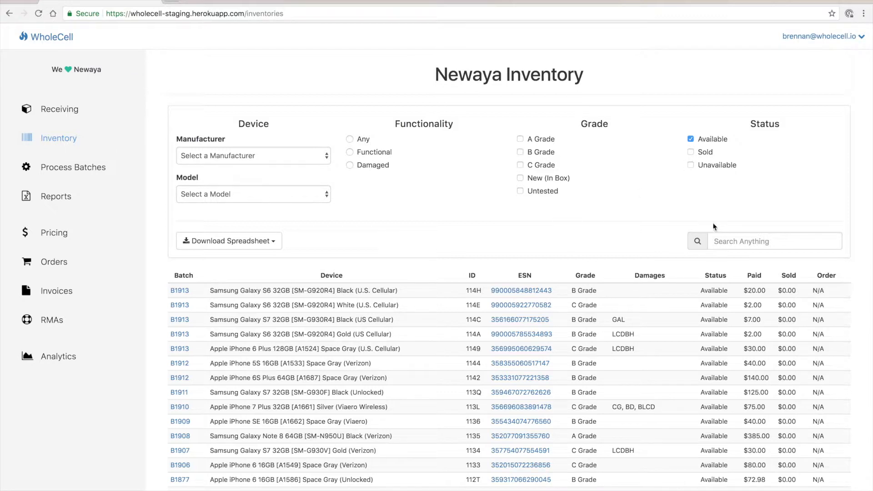
pyautogui.click(723, 239)
pyautogui.write('AT&T')
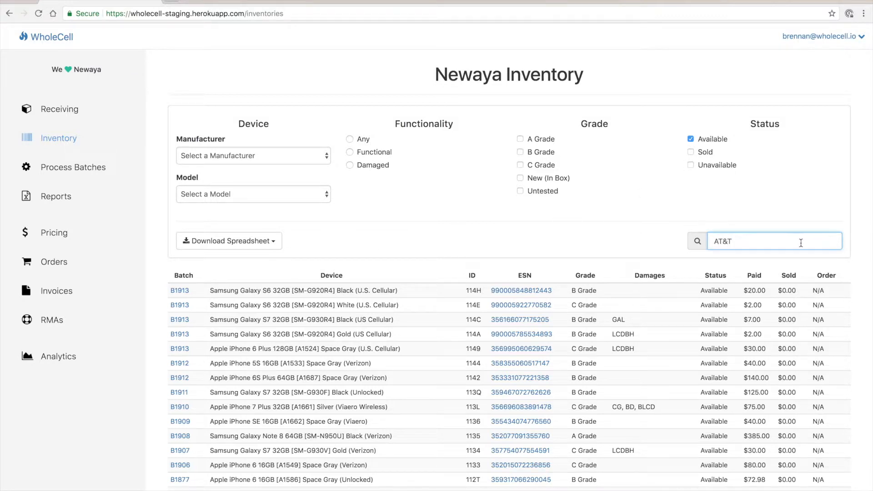
pyautogui.scroll(-5, 659, 312)
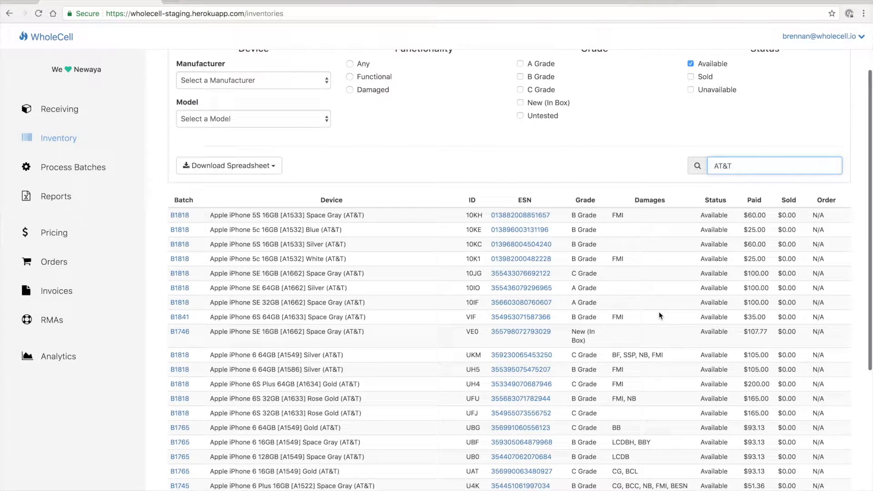
pyautogui.scroll(-3, 658, 312)
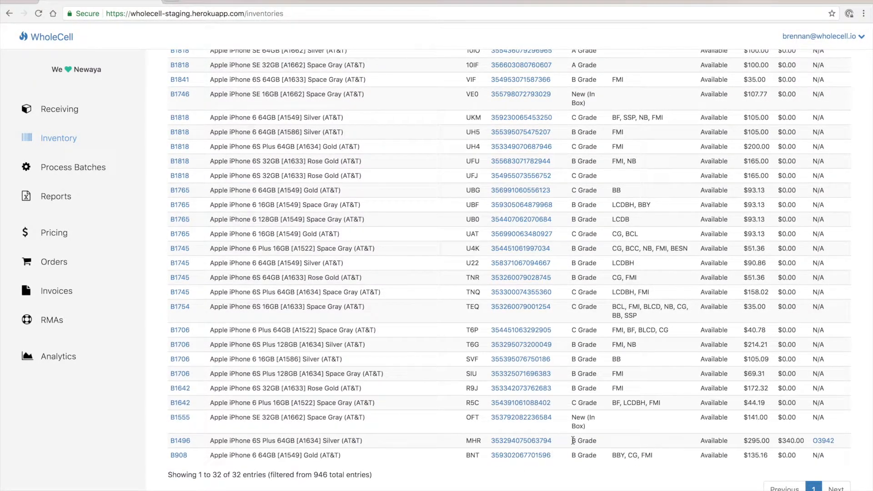
# Step: Copy the ESNs of all AT&T devices listed in the filtered inventory
pyautogui.scroll(4, 572, 440)
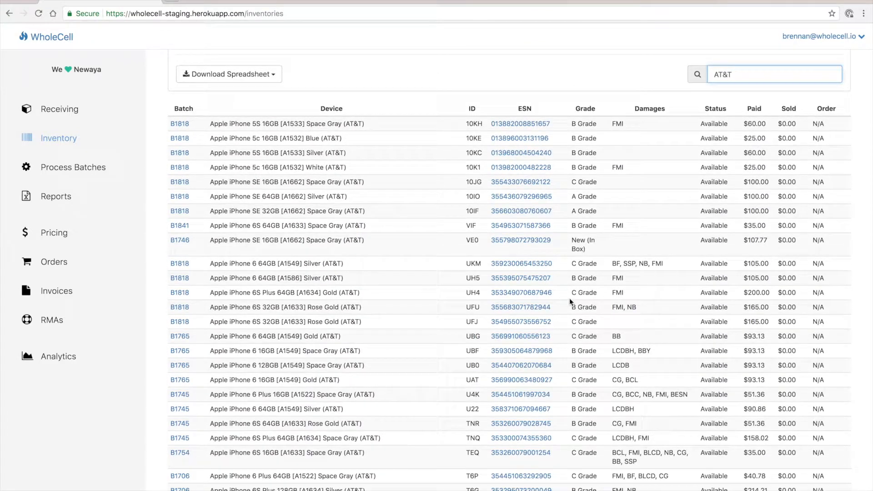
pyautogui.moveTo(553, 119); pyautogui.dragTo(551, 459)
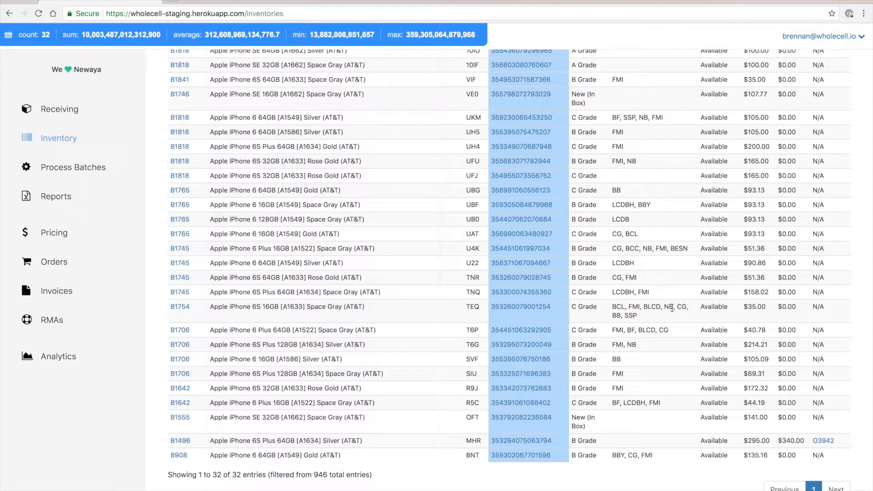
pyautogui.scroll(5, 671, 308)
pyautogui.scroll(1, 672, 307)
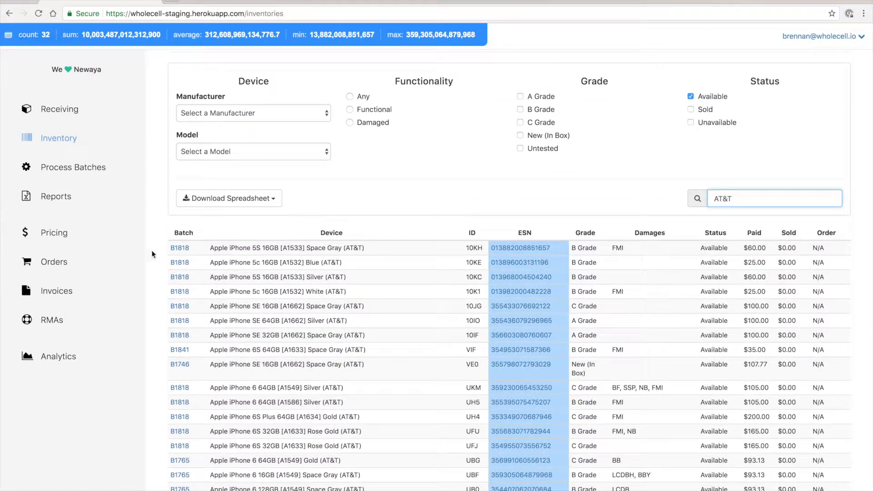
# Step: Create a new process batch with the description "AT&T Unlocks 5/6/2018"
pyautogui.click(110, 173)
pyautogui.click(178, 114)
pyautogui.click(363, 136)
pyautogui.write('AT&T Unl0ck')
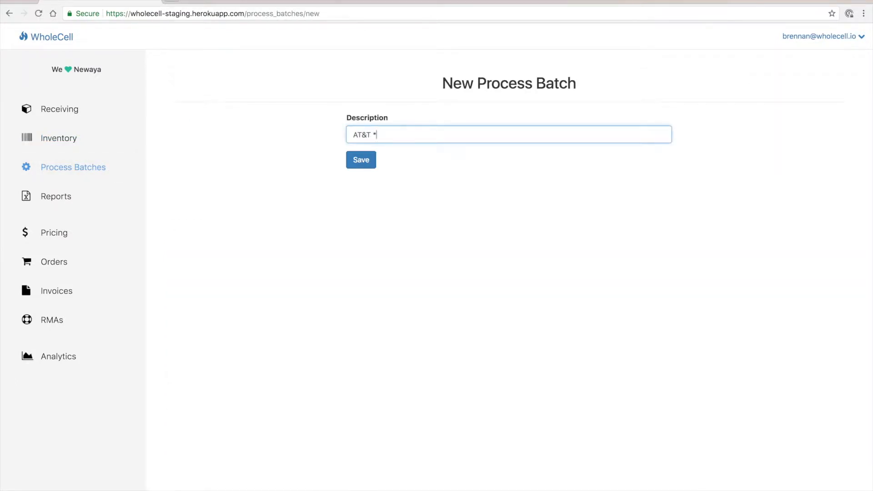
pyautogui.press('BackSpace')
pyautogui.press('BackSpace')
pyautogui.press('BackSpace')
pyautogui.write('ocks 5/6/2018')
pyautogui.click(370, 167)
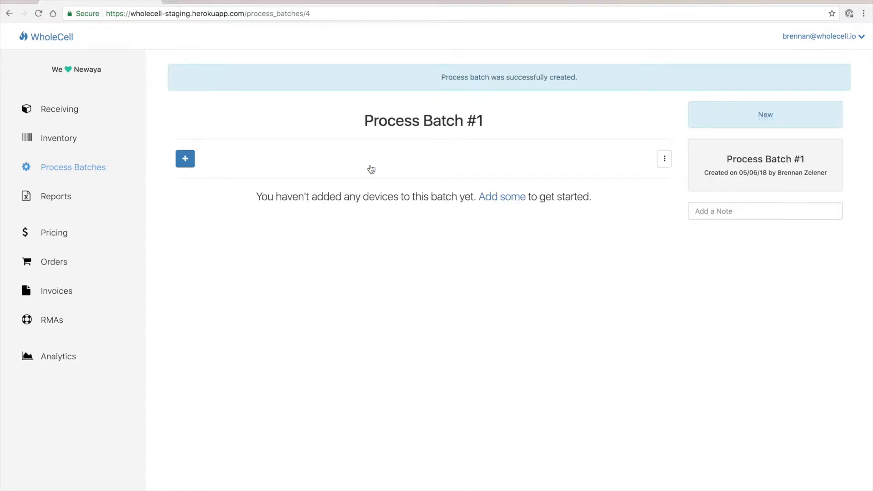
# Step: Add the devices to the new process batch by pasting the copied ESNs
pyautogui.click(189, 163)
pyautogui.click(333, 142)
pyautogui.hotkey('ctrl', 'v')
pyautogui.click(347, 190)
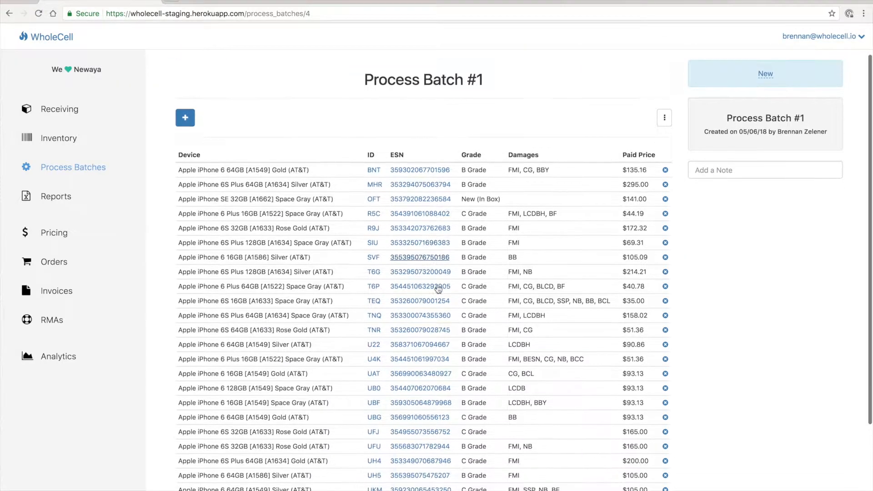
pyautogui.scroll(-5, 437, 284)
pyautogui.scroll(5, 437, 287)
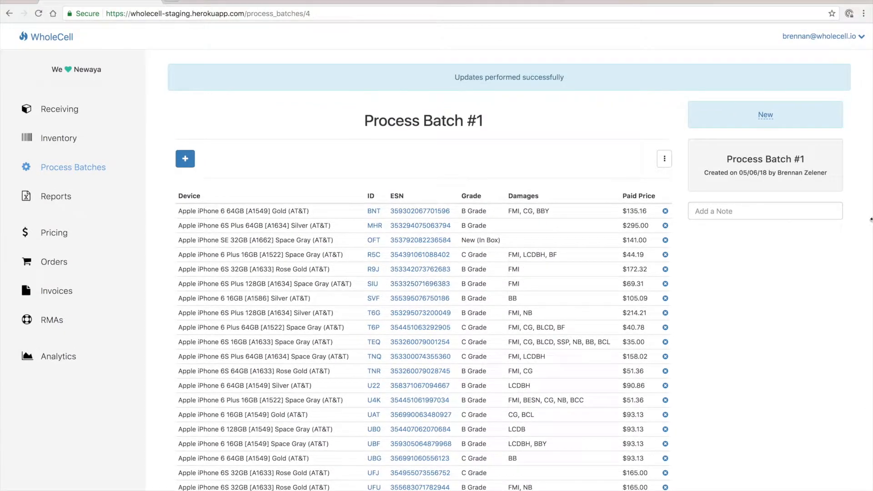
# Step: Add the batch note "Submitting to AT&T Unlock through Unlockking." followed by the order ID
pyautogui.click(790, 210)
pyautogui.write('Submitting to ')
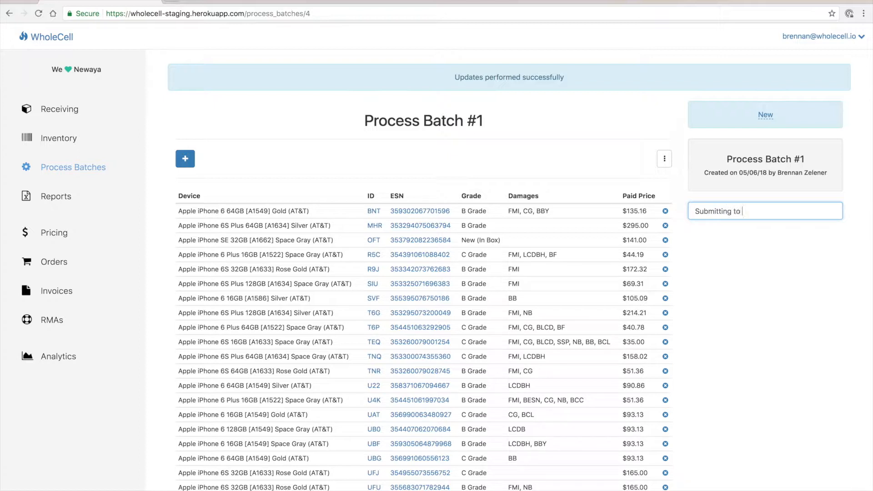
pyautogui.write('AT&T Unlock through Unlock')
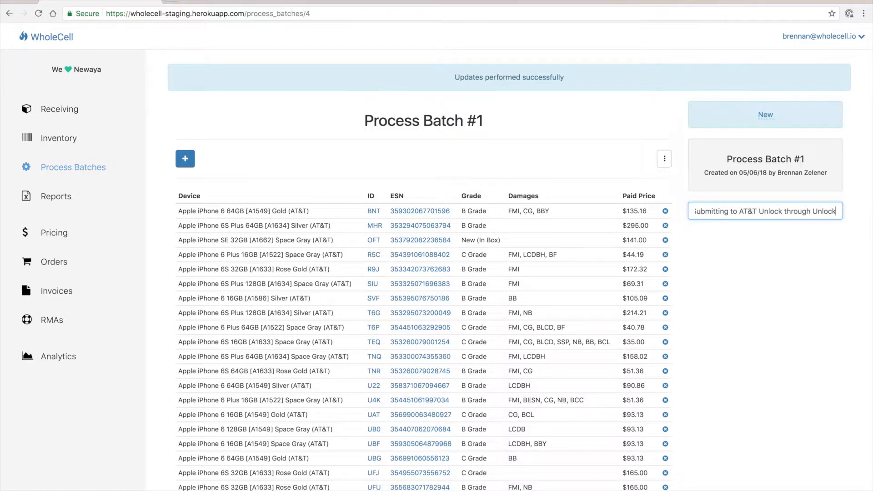
pyautogui.write('king.  Order ID')
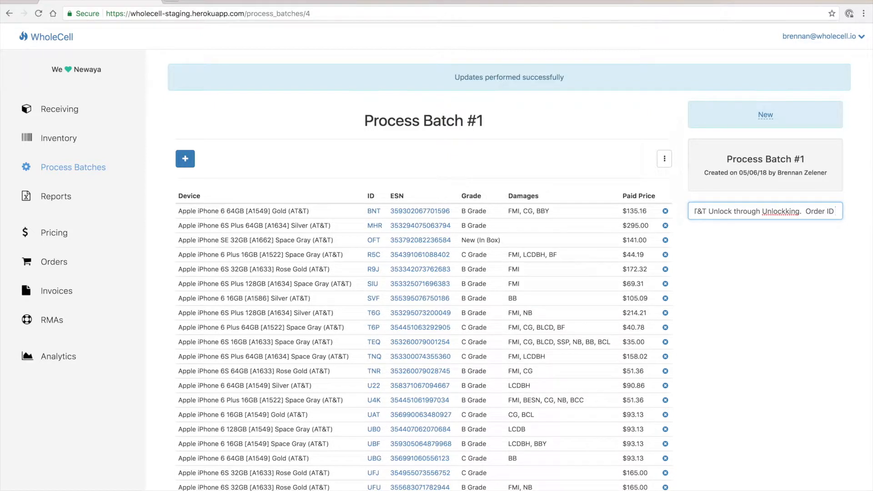
pyautogui.write(' 597')
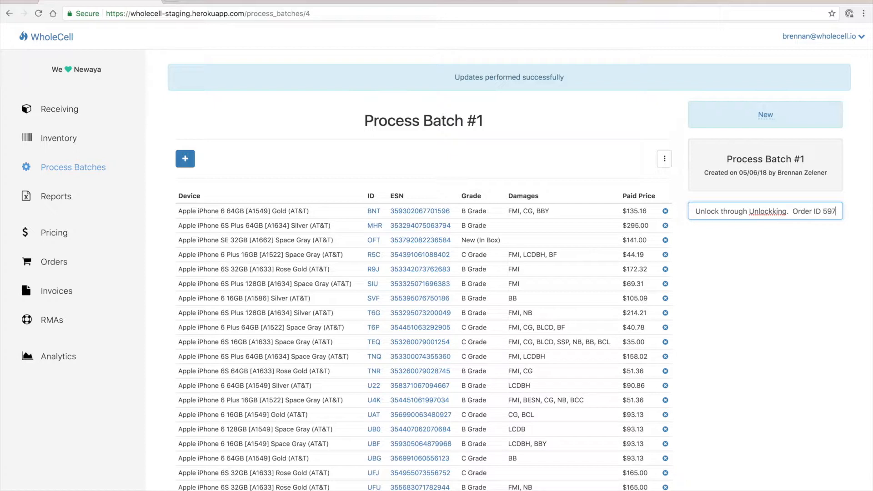
pyautogui.press('Return')
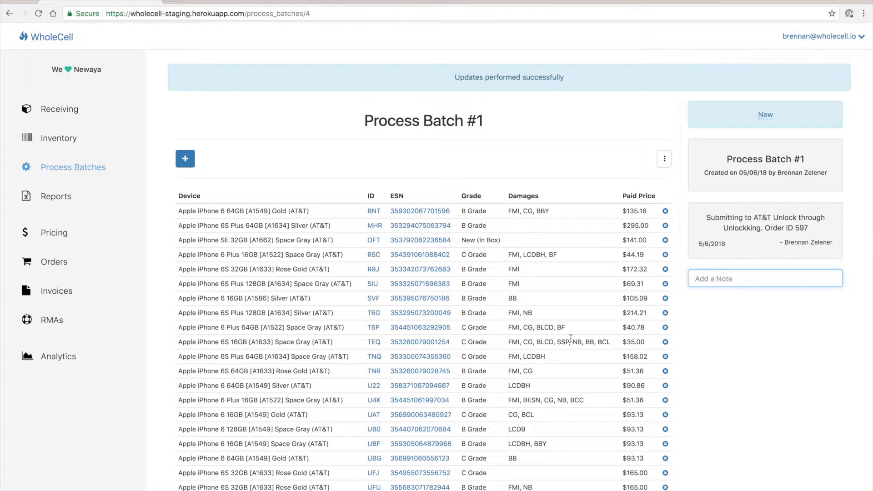
# Step: Examine the saved batch note's text, order ID, author and date
pyautogui.moveTo(810, 228); pyautogui.dragTo(764, 229)
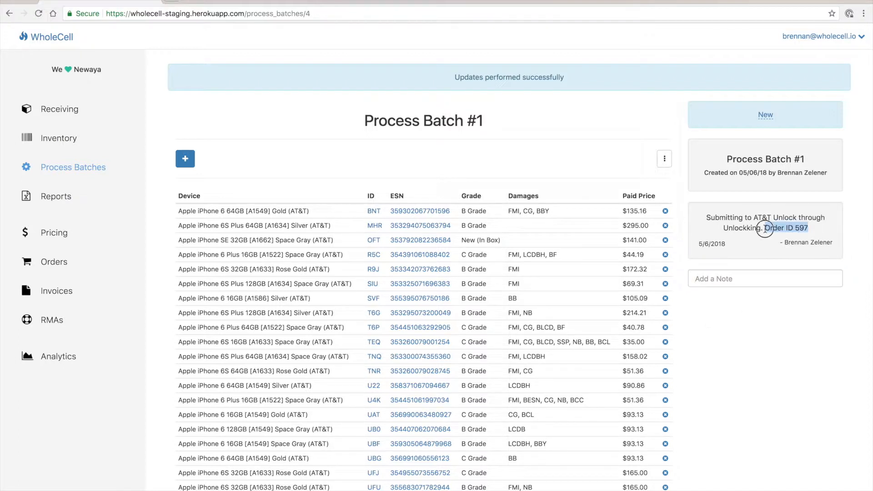
pyautogui.tripleClick(774, 226)
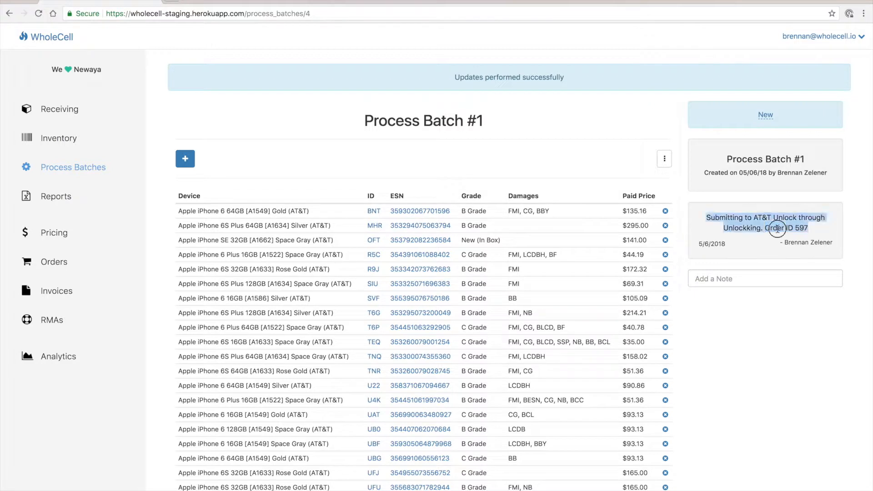
pyautogui.doubleClick(744, 227)
pyautogui.click(792, 227)
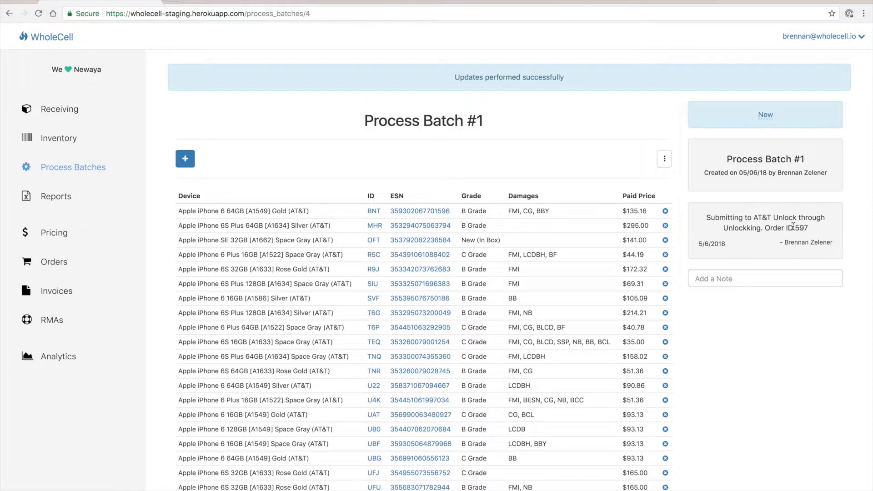
pyautogui.click(833, 244)
pyautogui.moveTo(786, 243); pyautogui.dragTo(780, 244)
pyautogui.tripleClick(715, 244)
# Step: Change the status of all devices in the process batch to Unavailable
pyautogui.click(665, 159)
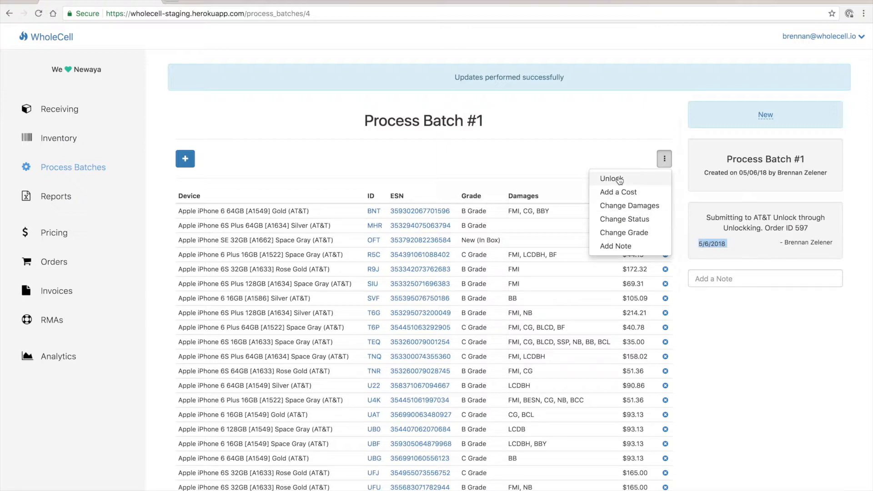
pyautogui.click(629, 219)
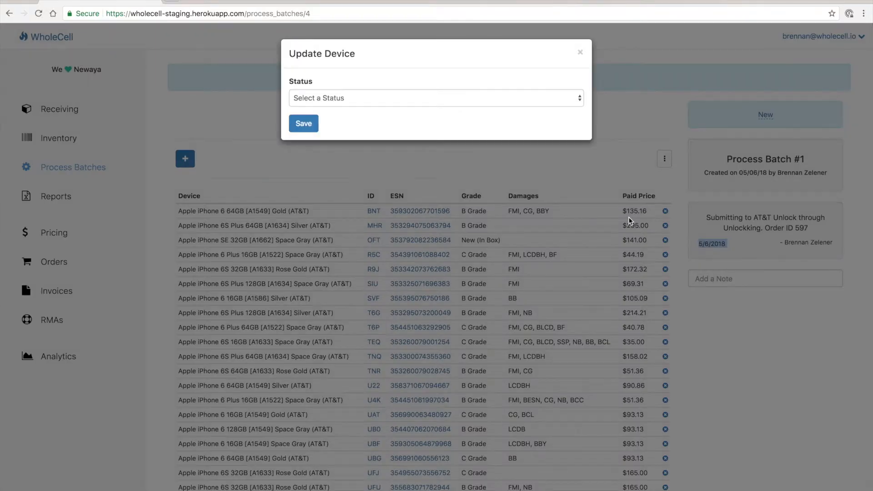
pyautogui.click(577, 100)
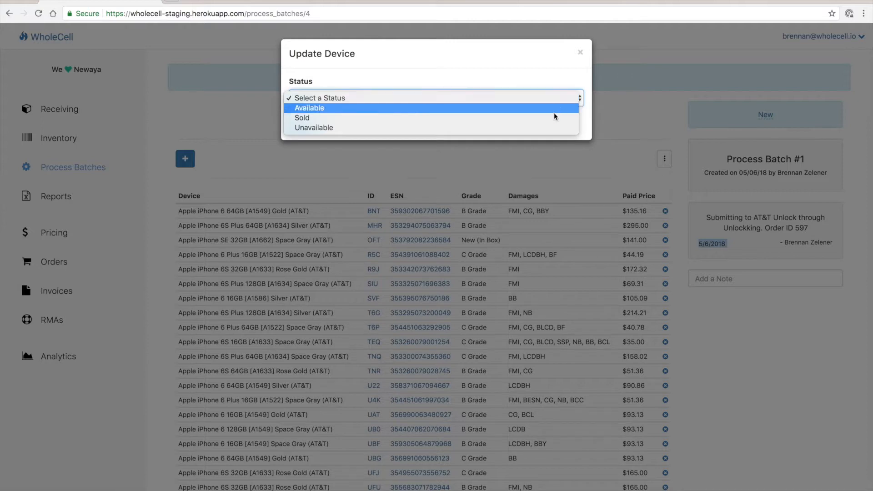
pyautogui.click(538, 126)
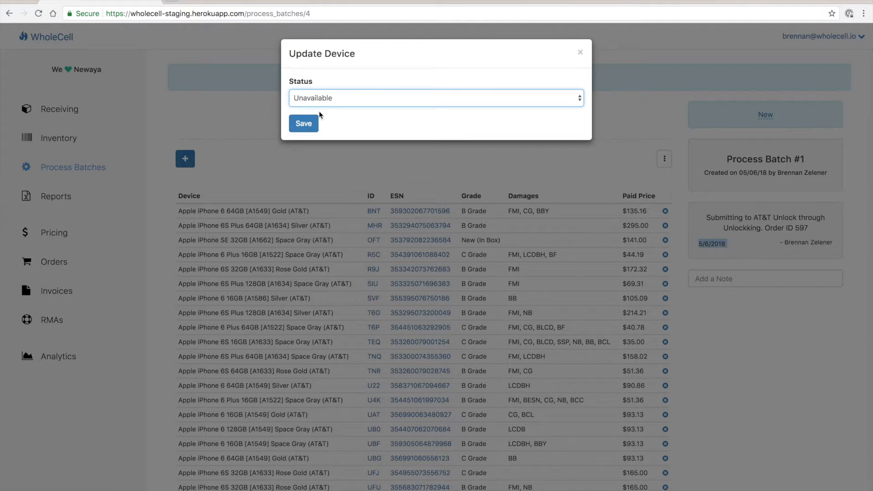
pyautogui.click(308, 122)
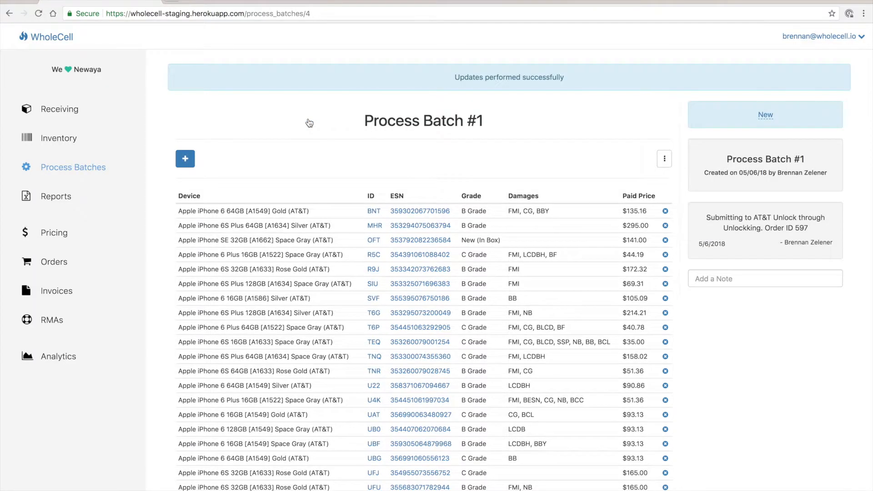
pyautogui.scroll(-2, 439, 241)
pyautogui.scroll(2, 439, 245)
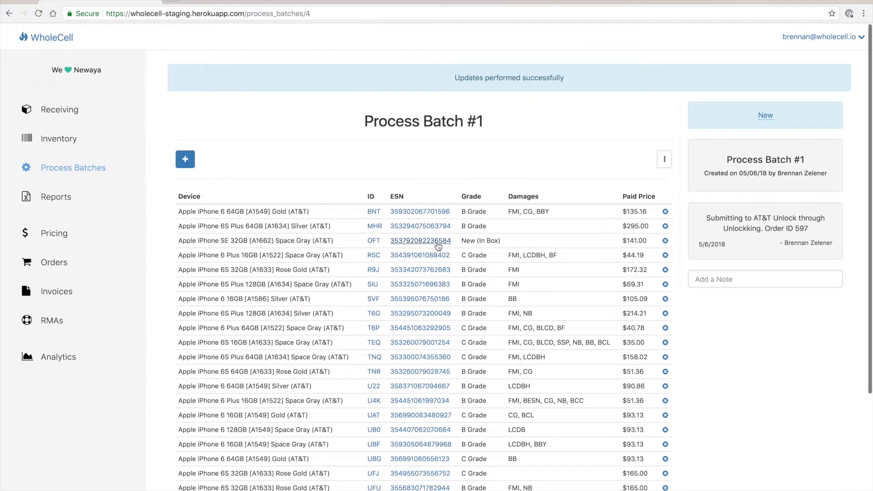
# Step: Add the note "Set to unavailable" to the process batch
pyautogui.click(703, 278)
pyautogui.write('S')
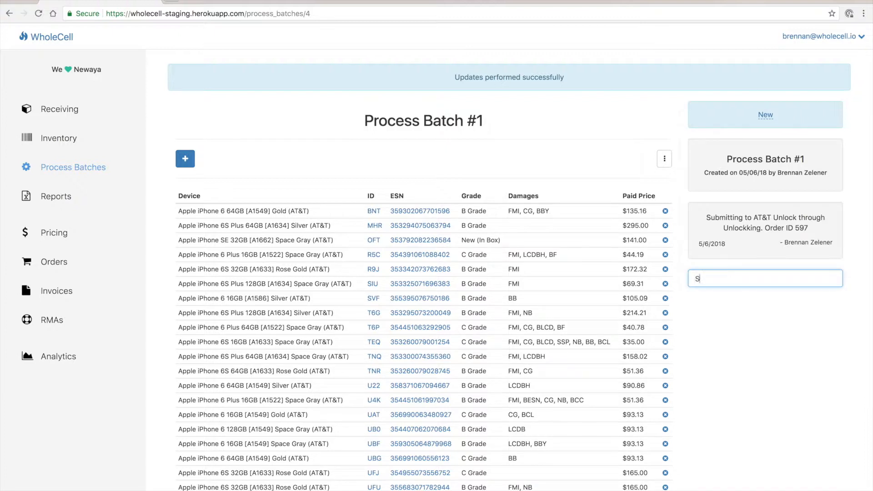
pyautogui.write('et to')
pyautogui.write('available')
pyautogui.press('Return')
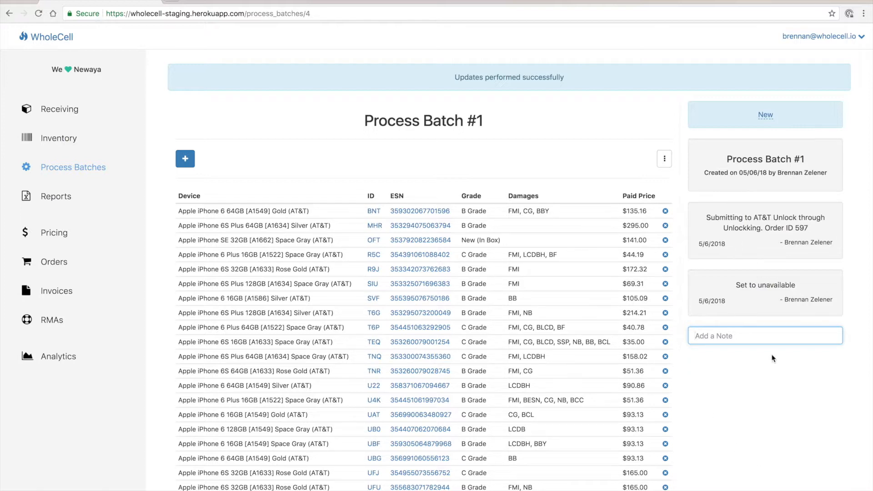
# Step: Unlock all devices in the process batch, reading the explanation of the carrier update before applying it
pyautogui.scroll(-2, 772, 358)
pyautogui.click(664, 159)
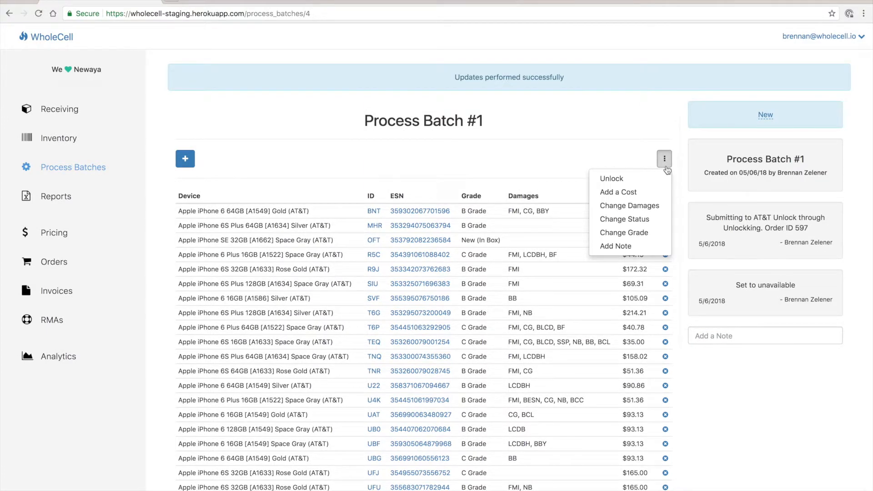
pyautogui.click(623, 178)
pyautogui.moveTo(324, 81); pyautogui.dragTo(455, 94)
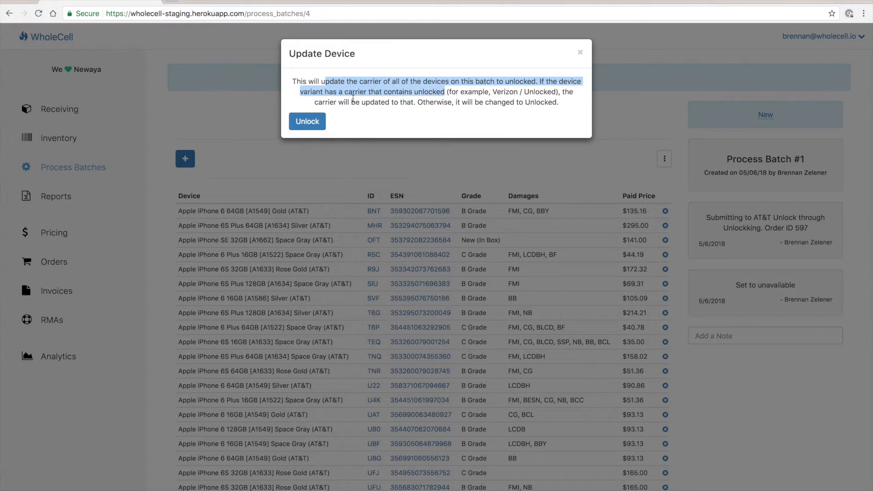
pyautogui.tripleClick(539, 105)
pyautogui.click(315, 129)
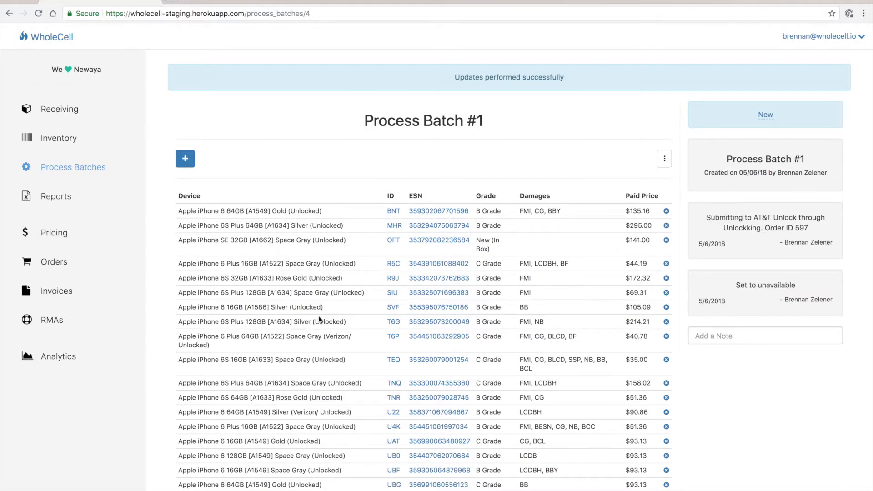
# Step: Review the carriers in the batch's device list, including the Verizon/Unlocked variant of the iPhone 6 Plus 64GB
pyautogui.scroll(-3, 318, 318)
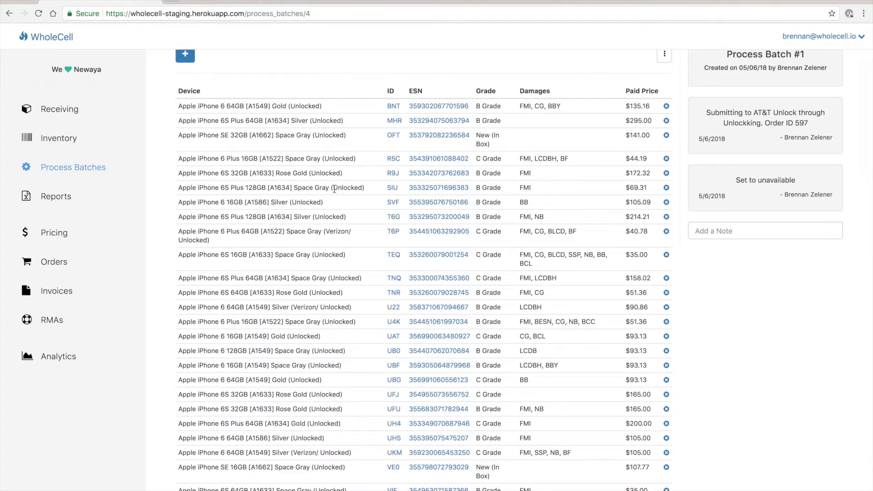
pyautogui.moveTo(325, 231); pyautogui.dragTo(204, 240)
pyautogui.scroll(-1, 345, 228)
pyautogui.scroll(-2, 346, 228)
pyautogui.scroll(3, 346, 229)
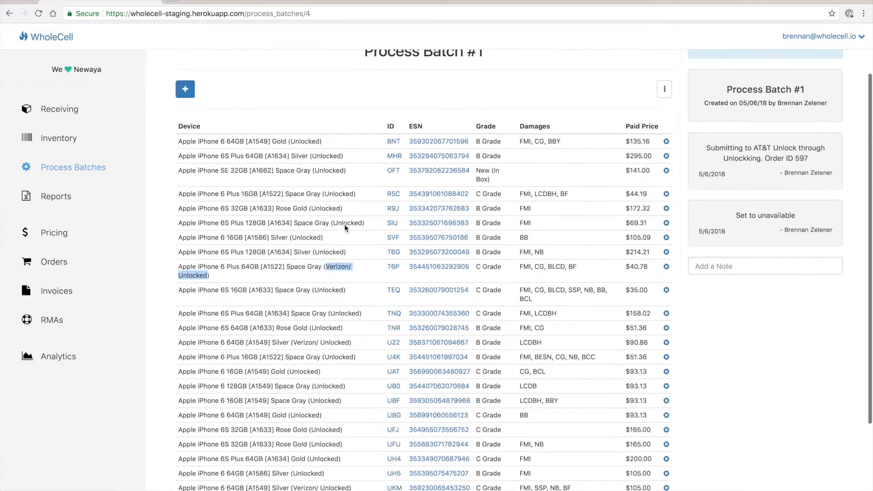
pyautogui.scroll(2, 344, 225)
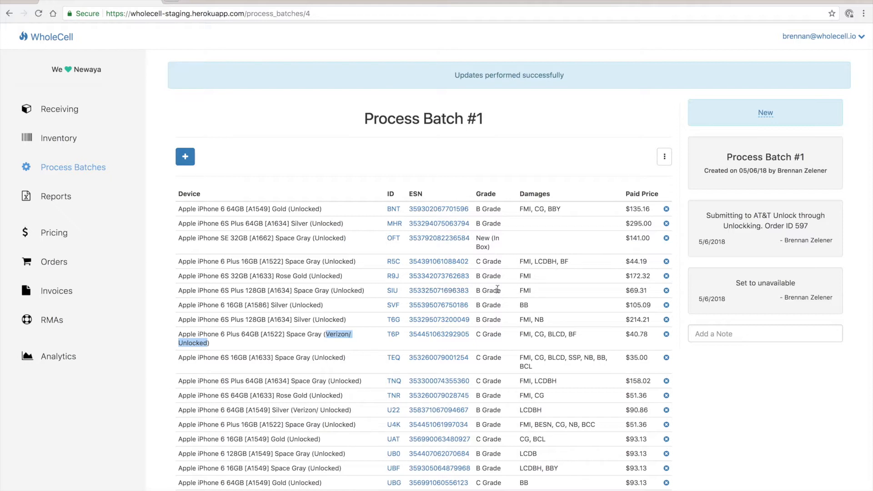
# Step: Check the status history of the iPhone 6 16GB [A1586] Silver, and return to the list of process batches
pyautogui.click(448, 307)
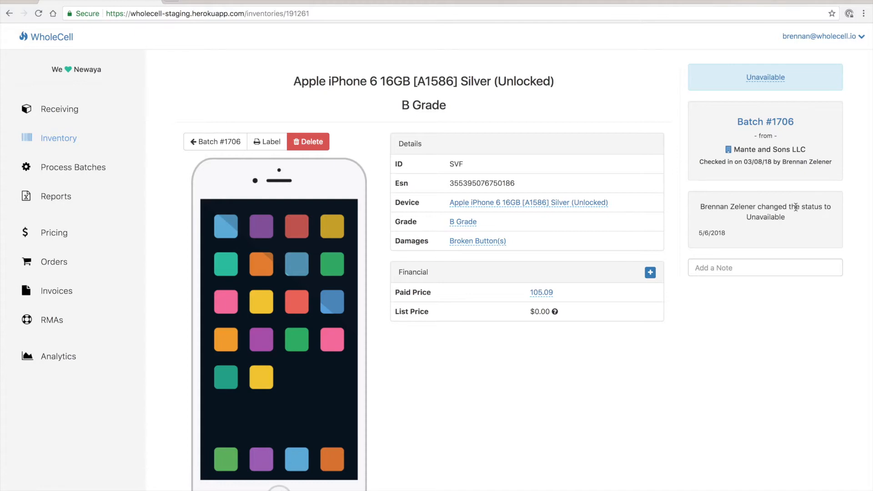
pyautogui.hotkey('alt', 'Left')
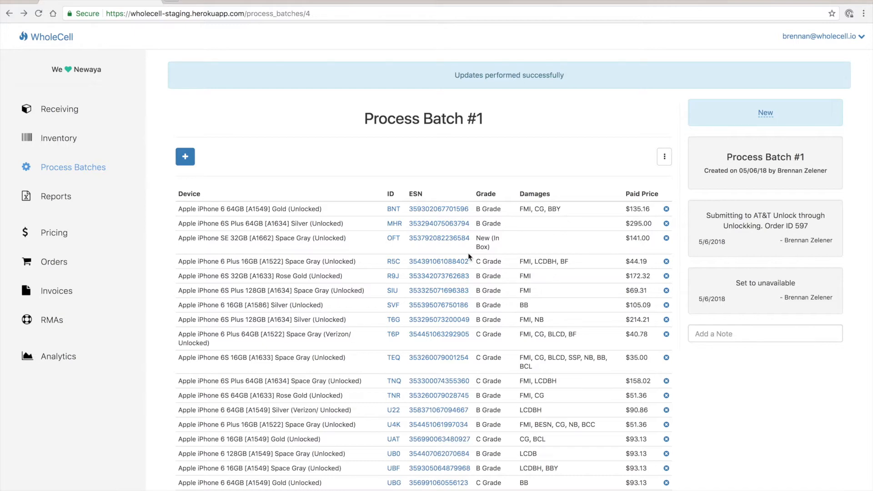
pyautogui.scroll(-3, 468, 252)
pyautogui.scroll(3, 273, 204)
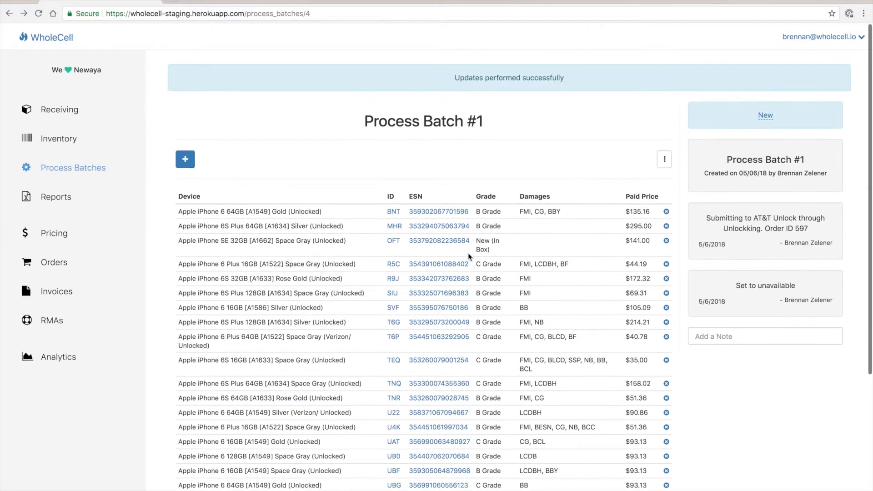
pyautogui.click(55, 166)
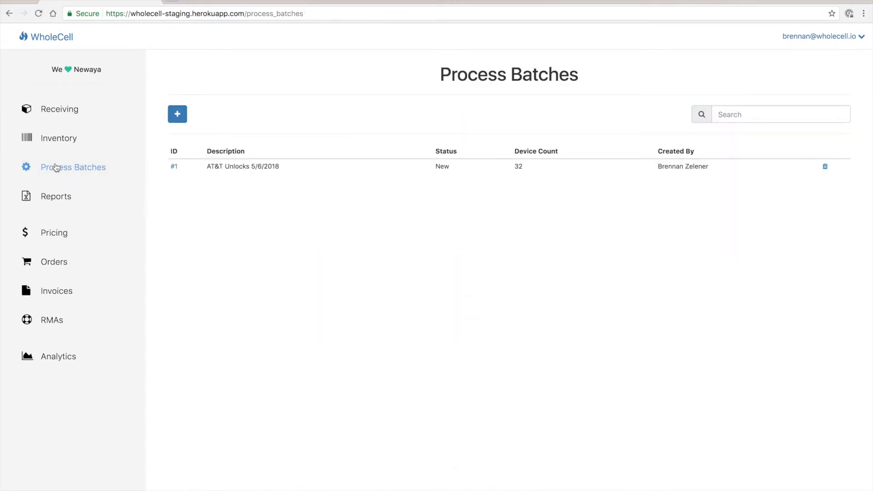